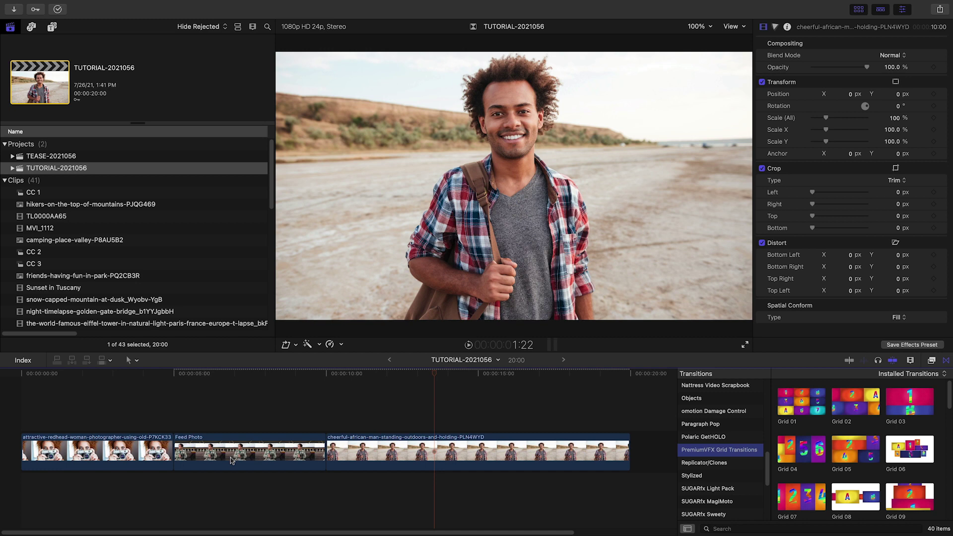
# Step: Preview Grid 09 and place it on the edit point between the first two clips
pyautogui.click(248, 375)
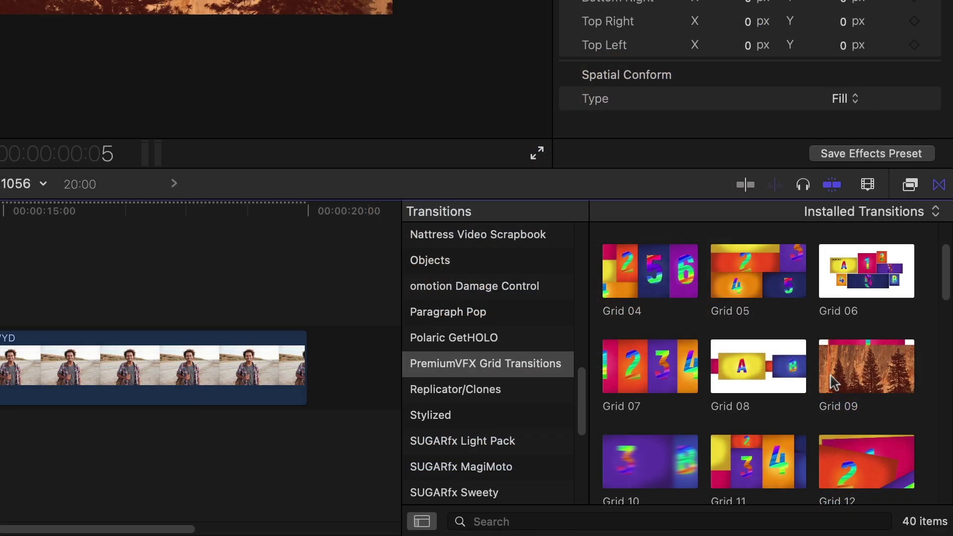
pyautogui.click(866, 382)
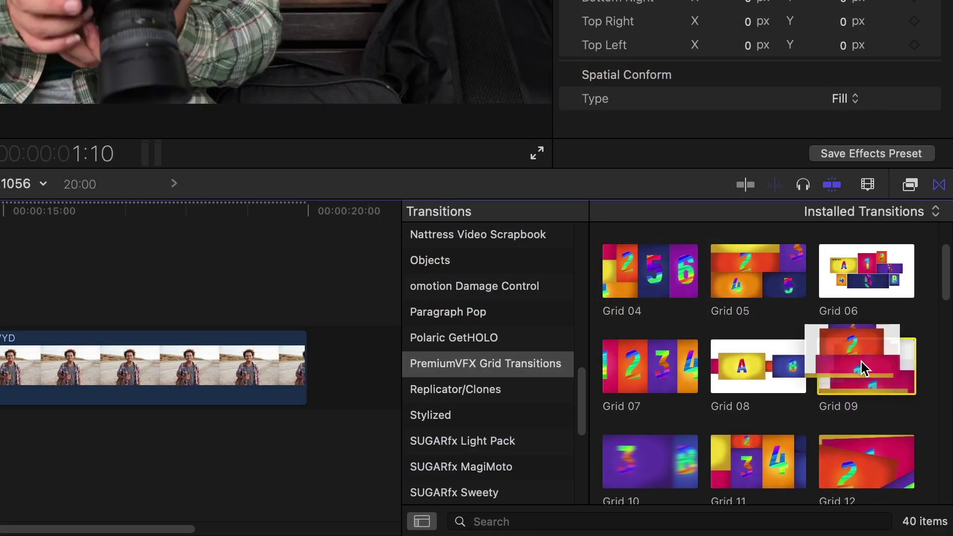
pyautogui.moveTo(866, 365); pyautogui.dragTo(164, 448)
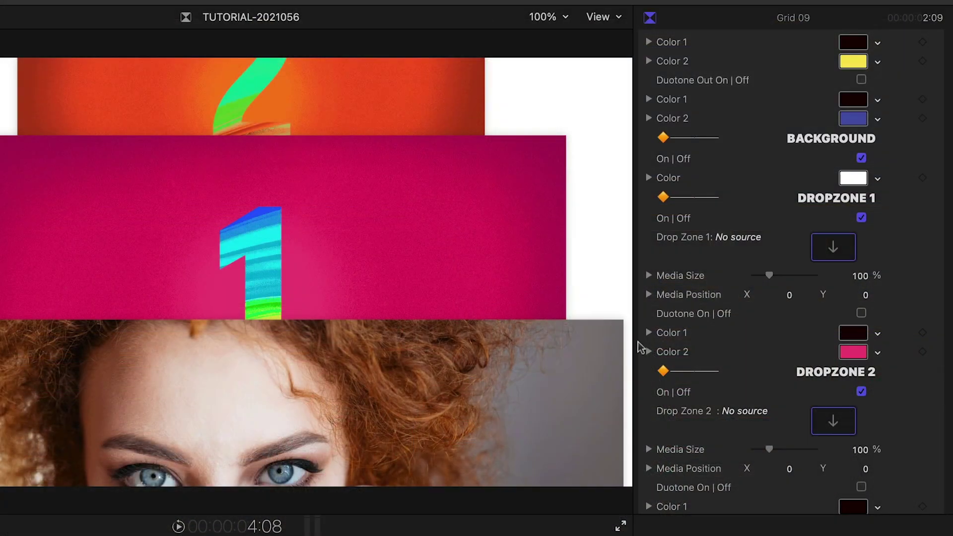
# Step: Fill drop zones 1–3 with CC 1–3, enlarging zone 2's clip to 130% at Y 4.5
pyautogui.click(862, 219)
pyautogui.click(861, 393)
pyautogui.click(834, 248)
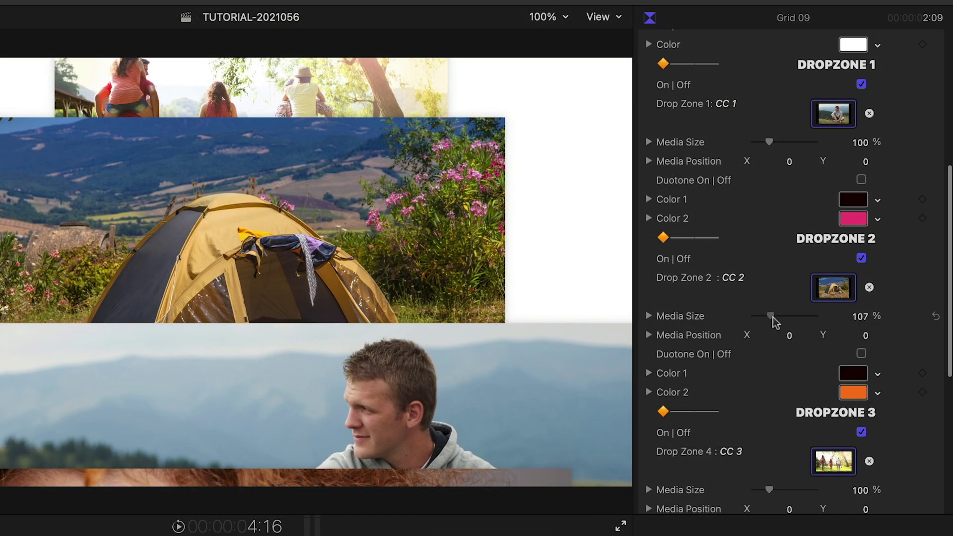
pyautogui.moveTo(769, 317); pyautogui.dragTo(776, 319)
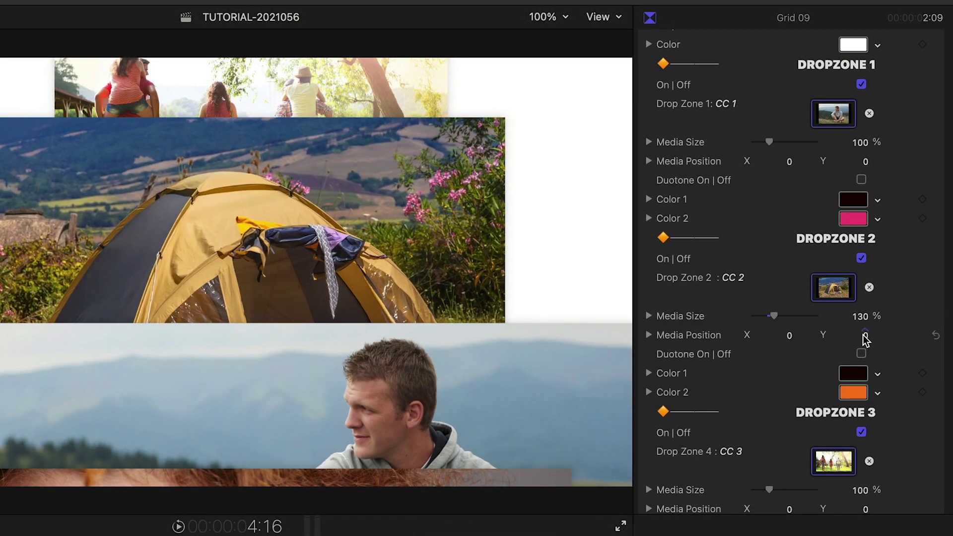
pyautogui.moveTo(866, 337); pyautogui.dragTo(866, 327)
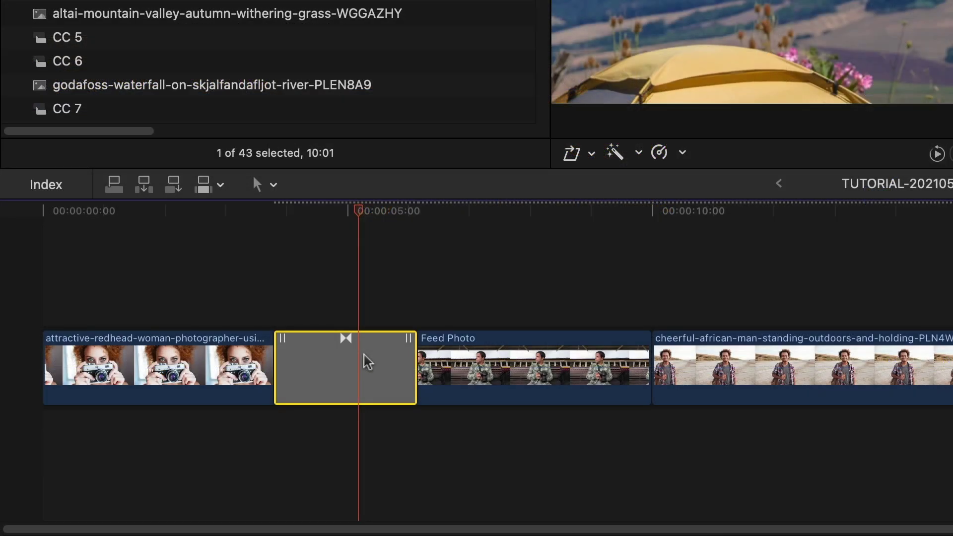
# Step: Change Grid 09's duration to 5:00 and play it back to preview the clip grid
pyautogui.rightClick(203, 452)
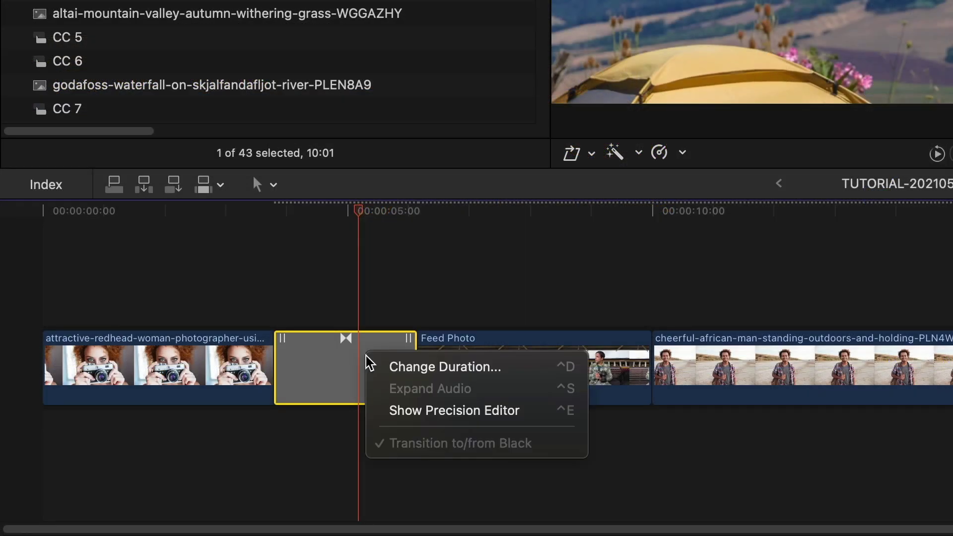
pyautogui.click(409, 371)
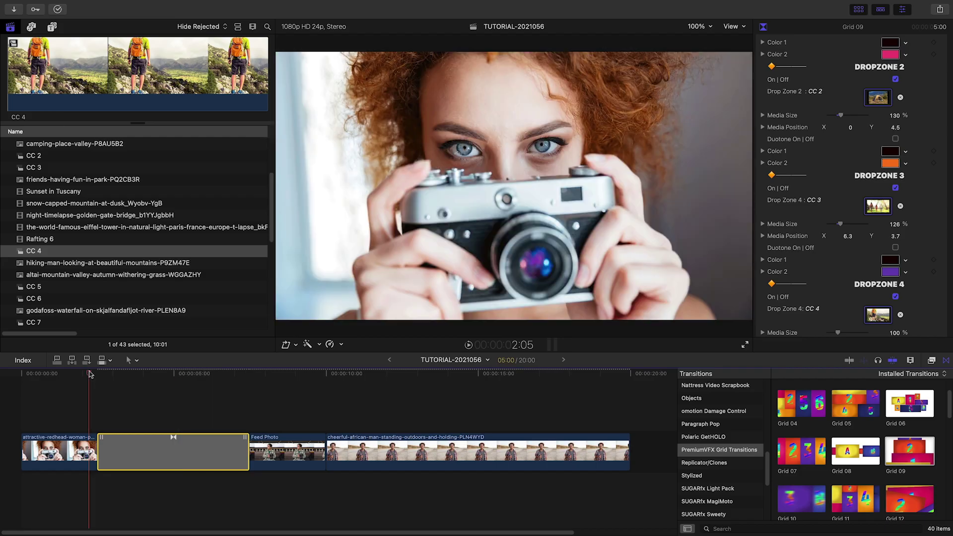
pyautogui.press('space')
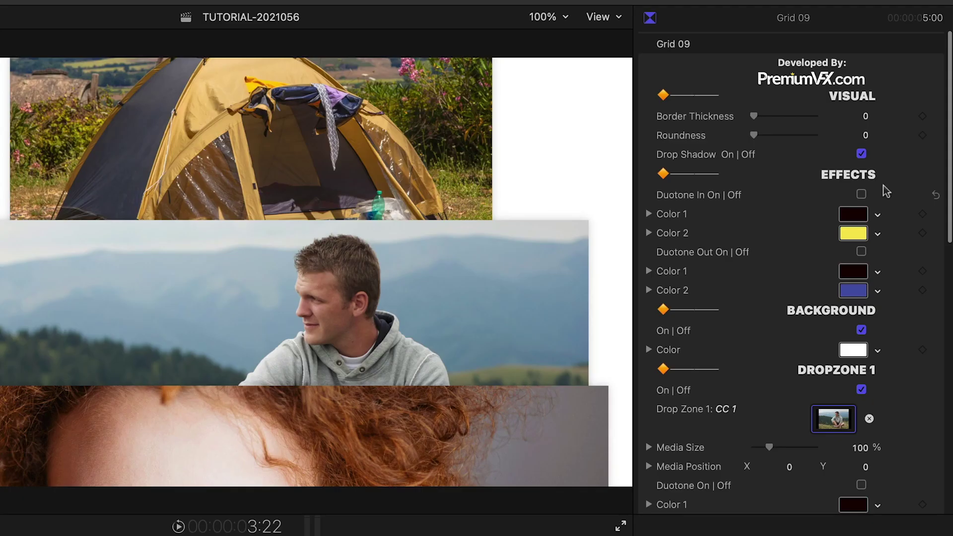
# Step: Set panel roundness to 51.77, trying border thickness and toggling the drop shadow off and on
pyautogui.moveTo(754, 117)
pyautogui.mouseDown()
pyautogui.moveTo(817, 136)
pyautogui.moveTo(786, 136)
pyautogui.mouseUp()
pyautogui.click(862, 155)
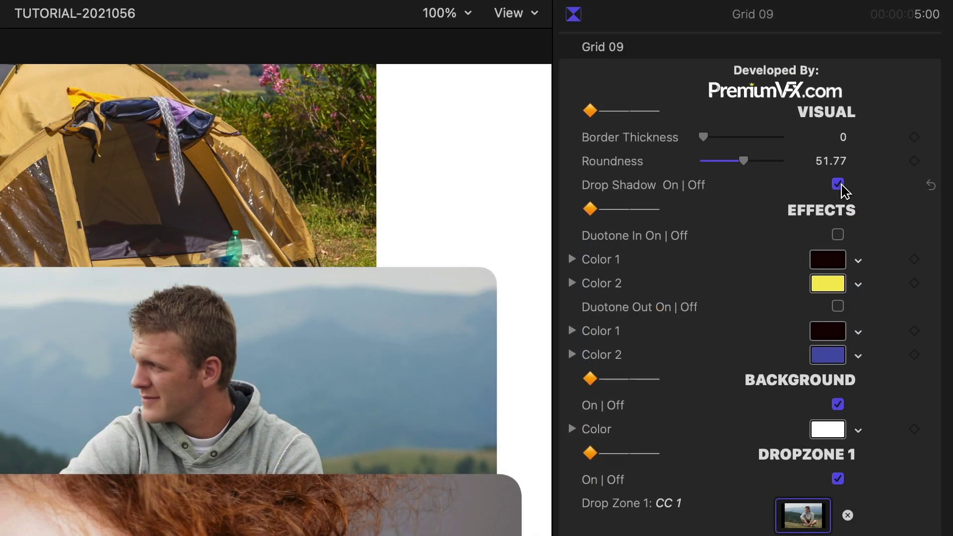
pyautogui.click(837, 183)
pyautogui.click(837, 185)
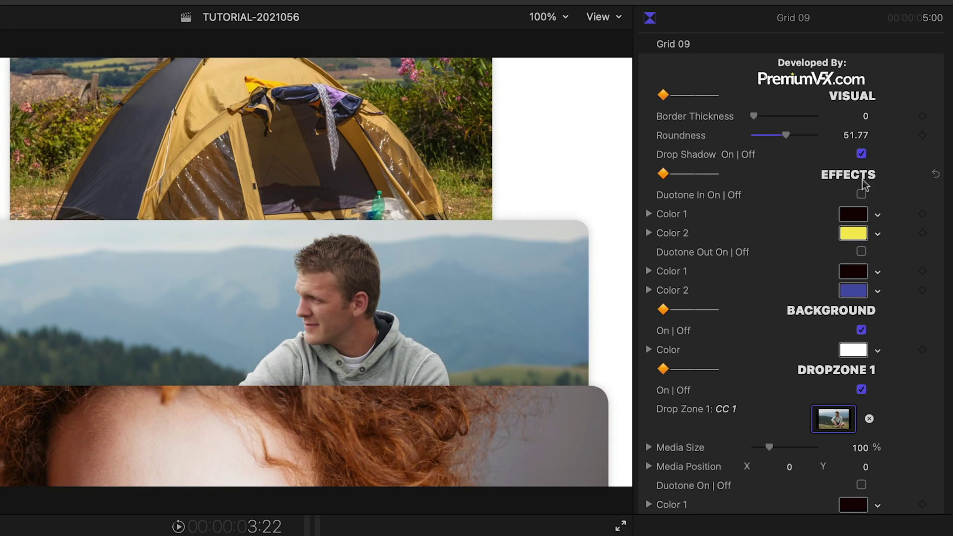
# Step: Turn on duotone for the incoming, outgoing and drop zone 1 clips
pyautogui.click(862, 195)
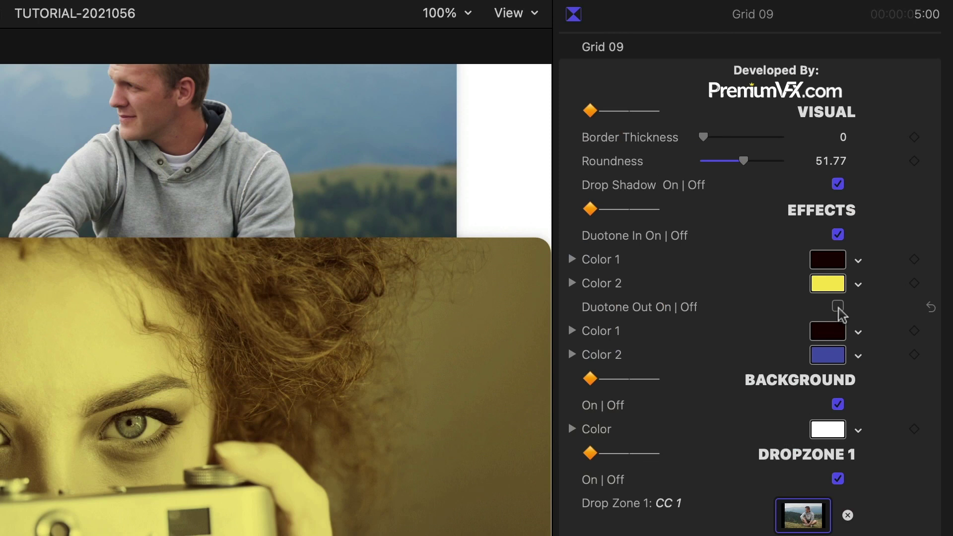
pyautogui.click(837, 306)
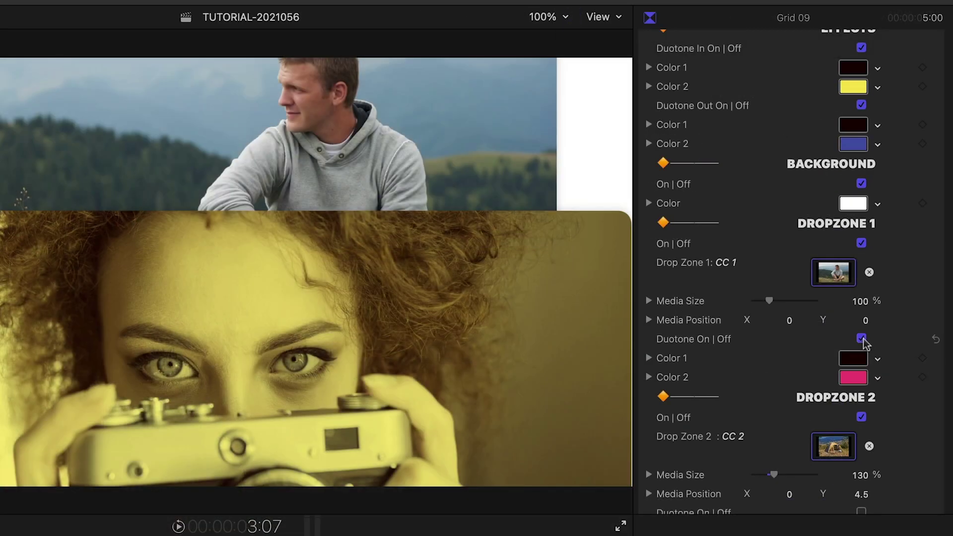
pyautogui.click(863, 339)
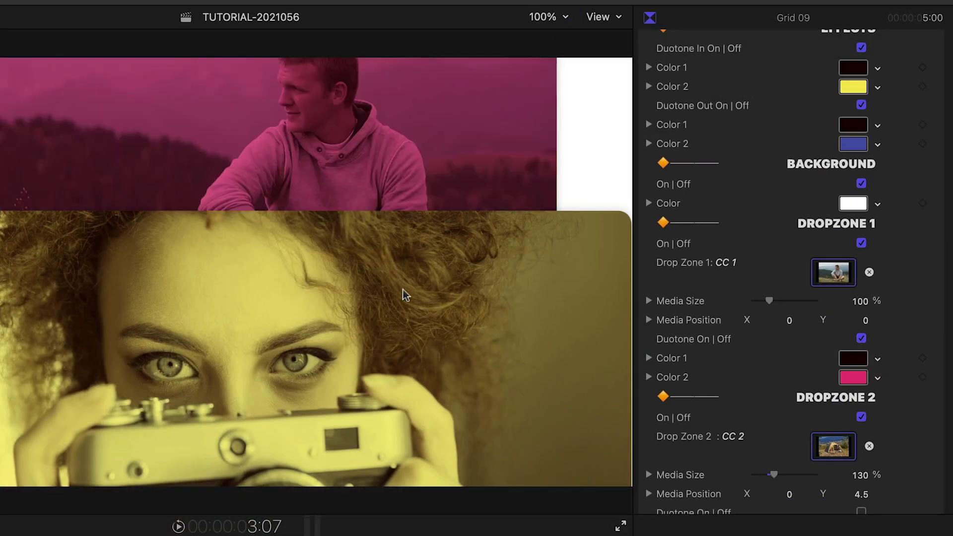
# Step: Set drop zone 1's duotone Color 2 to teal and preview the transition
pyautogui.click(854, 377)
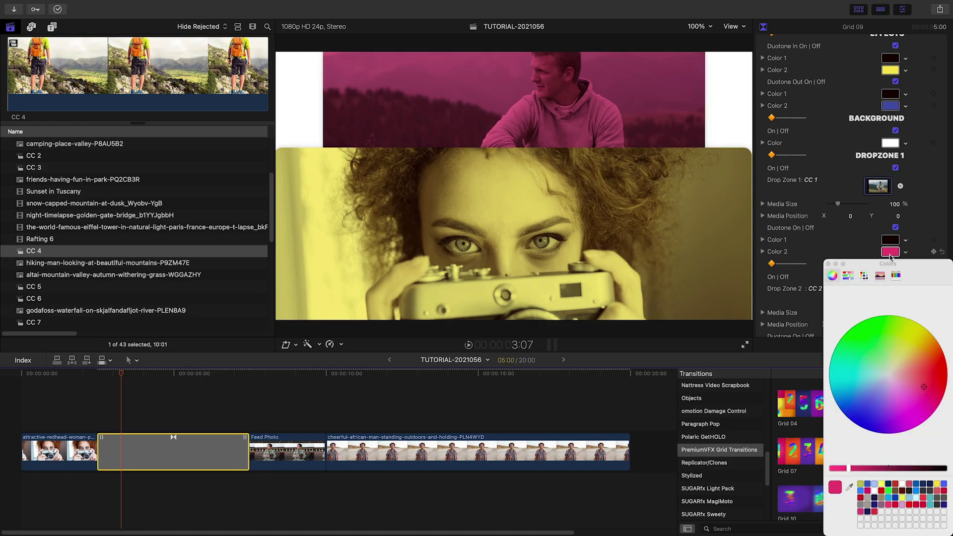
pyautogui.click(934, 507)
pyautogui.click(828, 263)
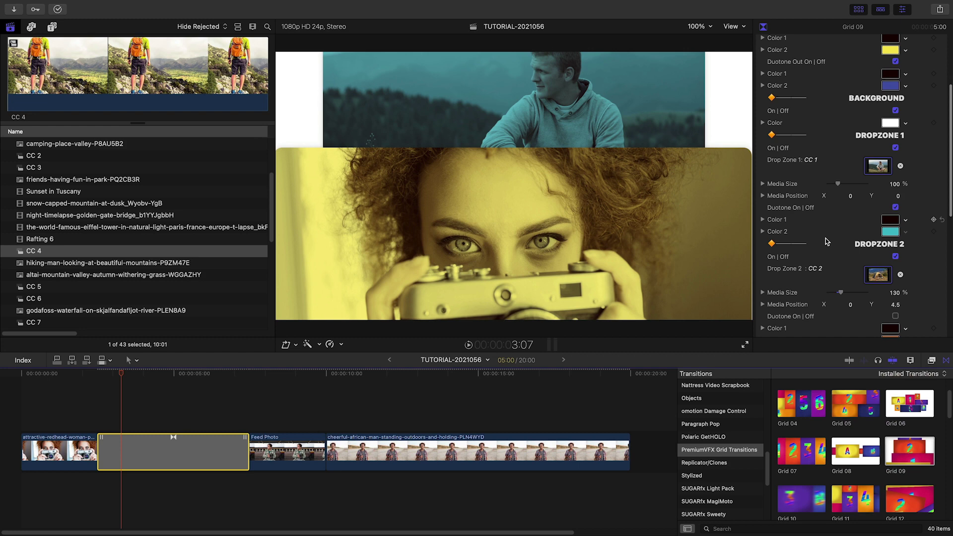
pyautogui.scroll(-5, 826, 241)
pyautogui.press('space')
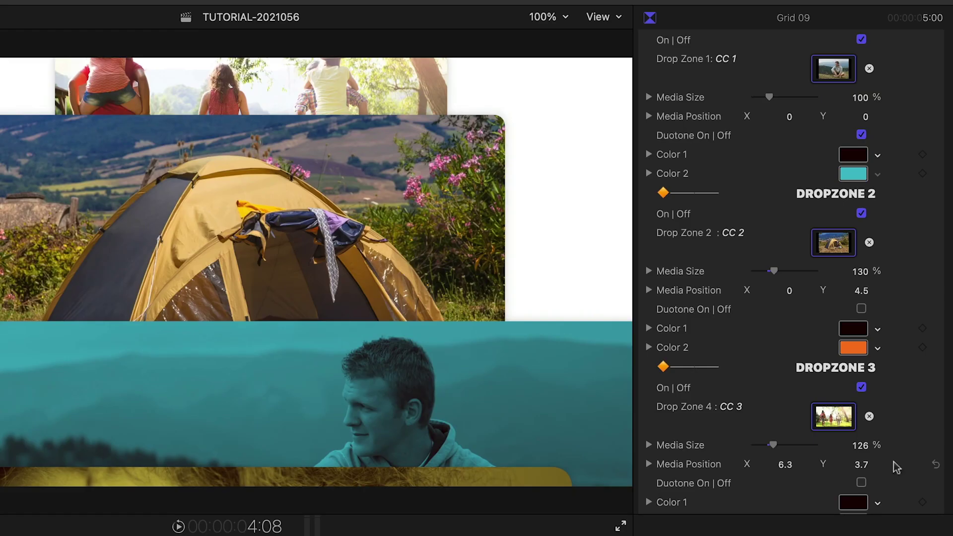
pyautogui.scroll(-3, 895, 465)
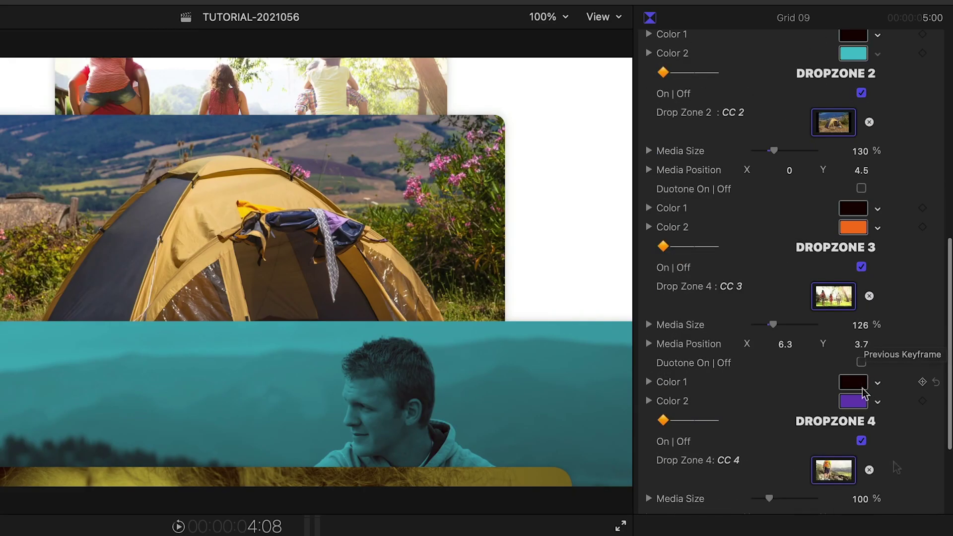
# Step: Enable duotone on drop zone 3's clip and switch off Grid 09's white background
pyautogui.click(861, 363)
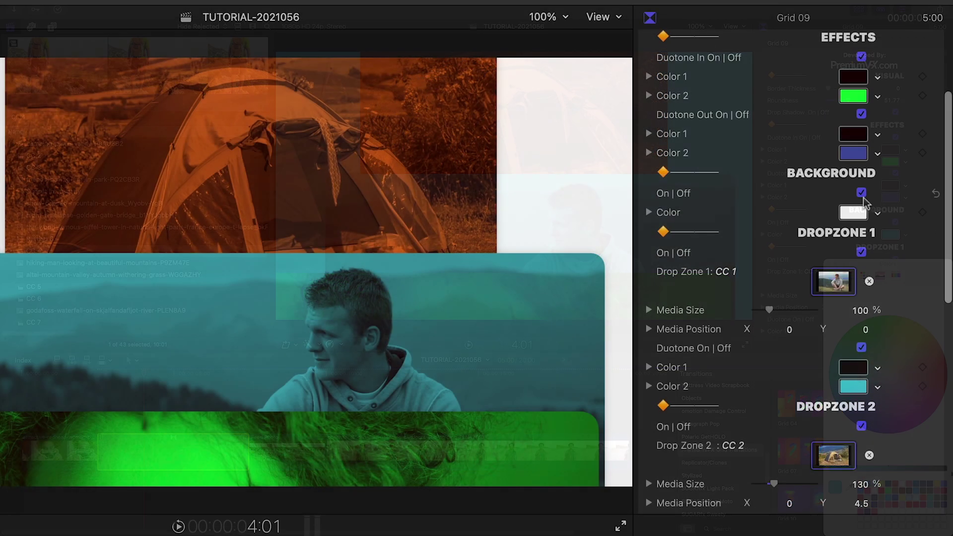
pyautogui.click(861, 193)
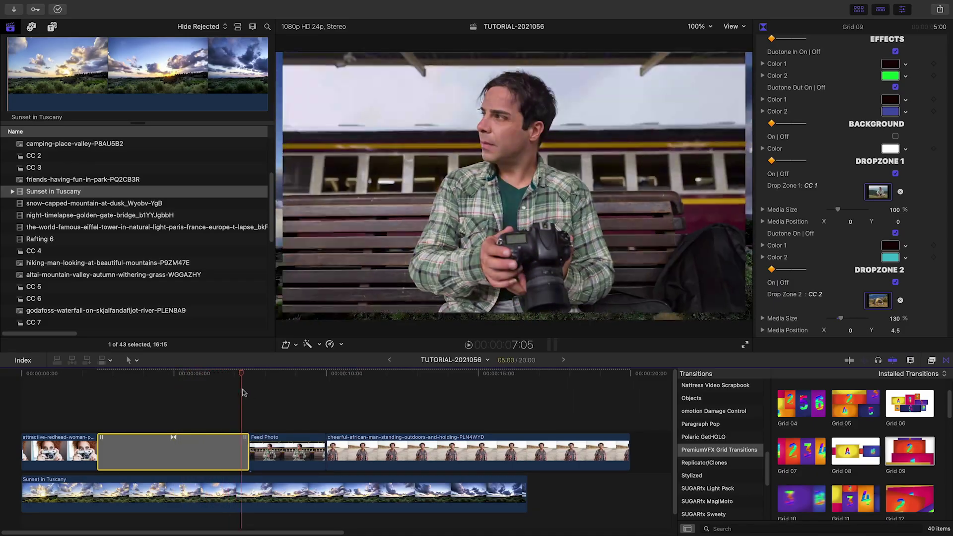
# Step: Move the playhead to the later edit point and thicken Grid 05's borders to about 47
pyautogui.click(166, 397)
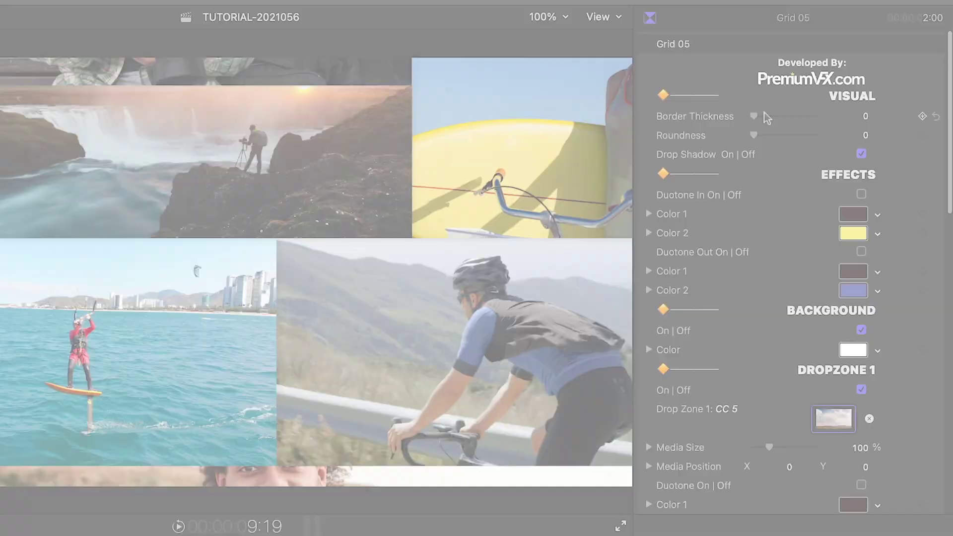
pyautogui.moveTo(755, 117); pyautogui.dragTo(784, 116)
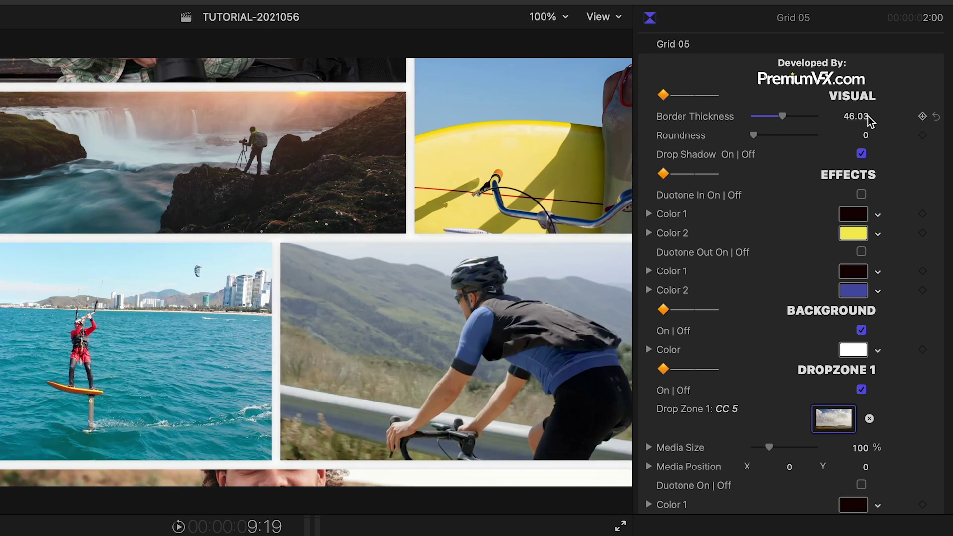
pyautogui.write('5')
# Step: Enter 45 as Grid 05's Border Thickness value
pyautogui.press('Return')
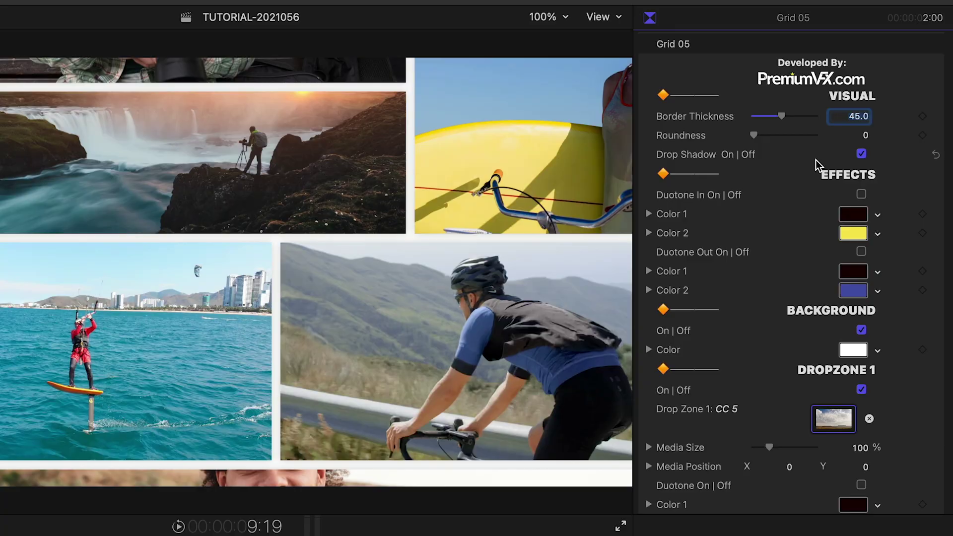